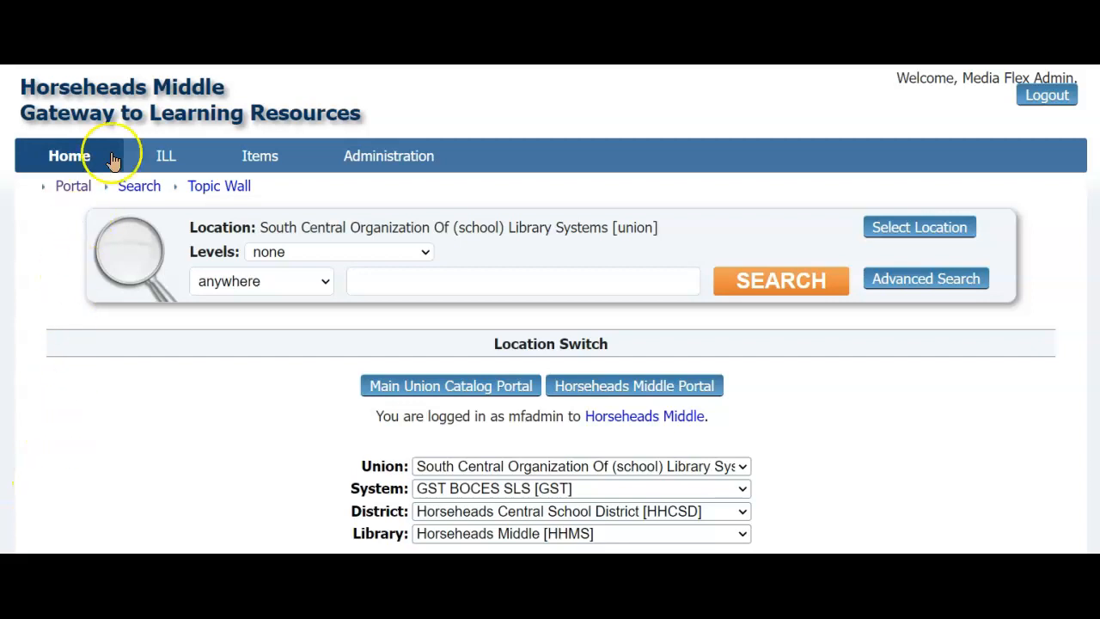
Open the interlibrary loan responses list and bring up the request for the book "Nothing".
{"action": "left_click", "coordinate": [165, 156]}
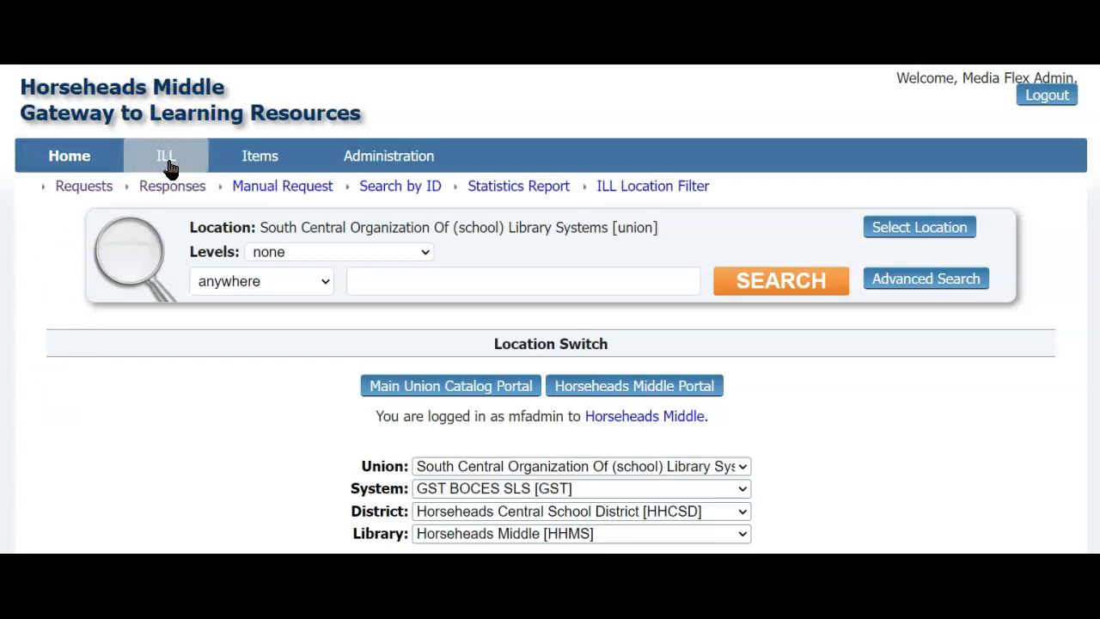
{"action": "left_click", "coordinate": [169, 188]}
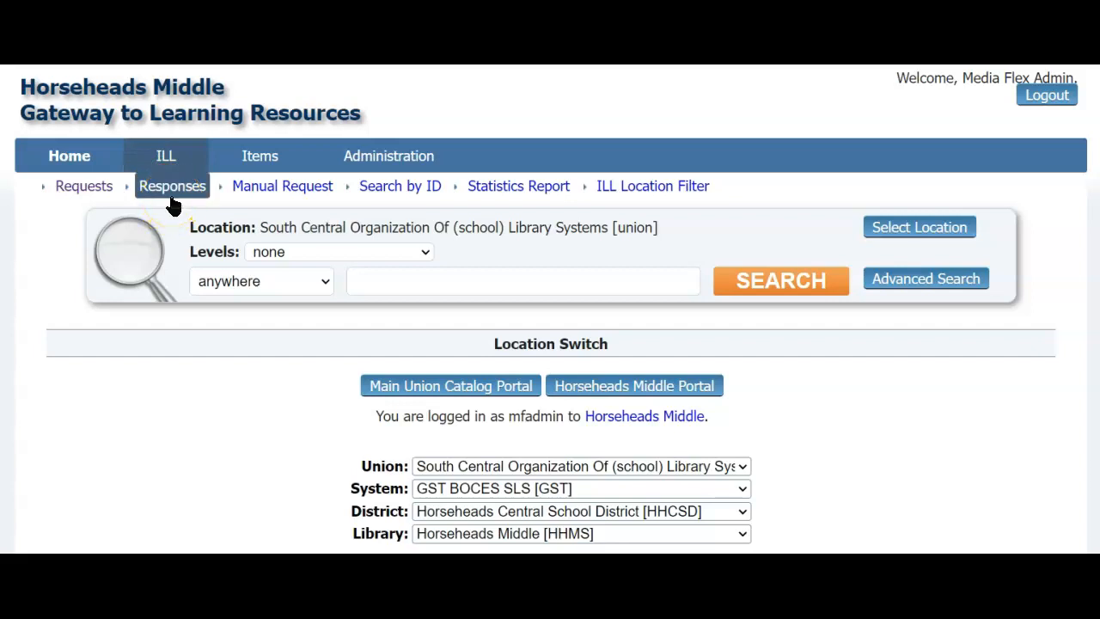
{"action": "left_click", "coordinate": [86, 202]}
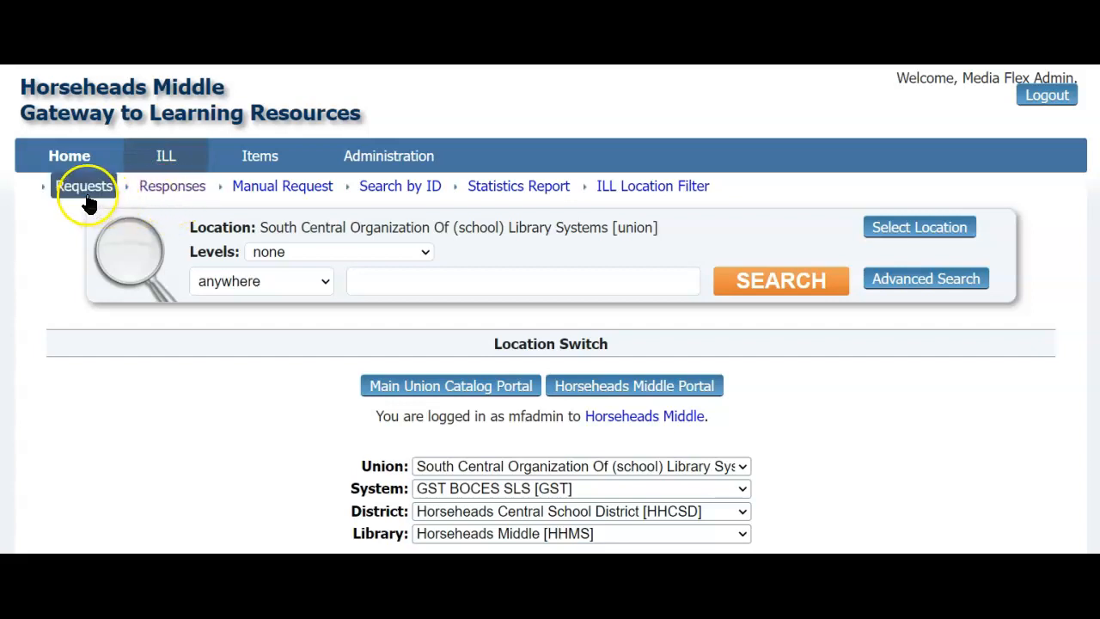
{"action": "left_click", "coordinate": [80, 201]}
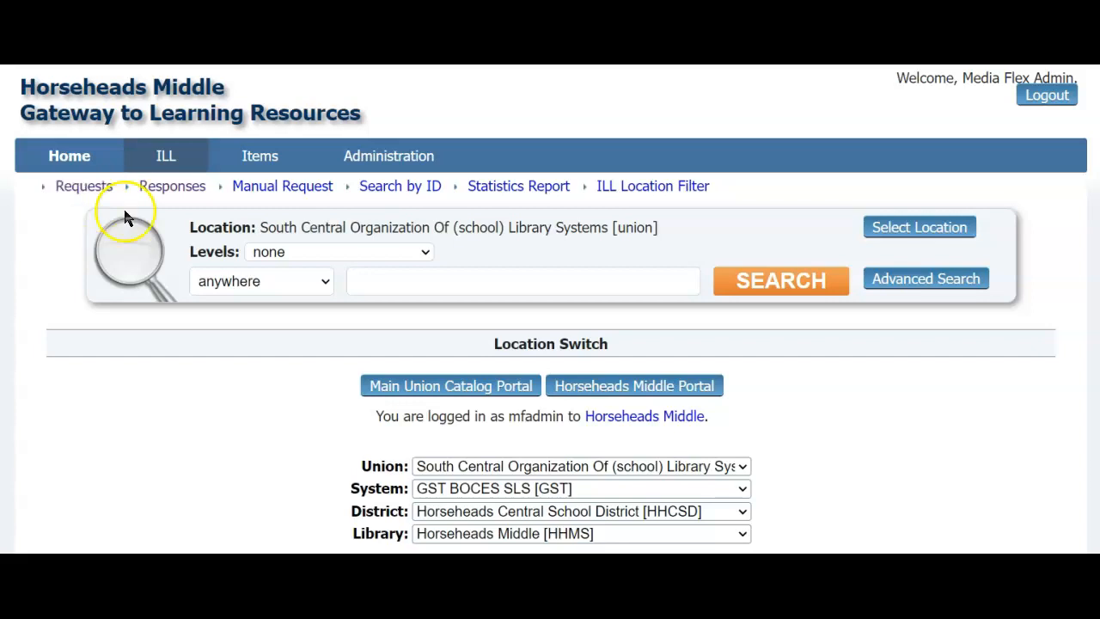
{"action": "left_click", "coordinate": [161, 203]}
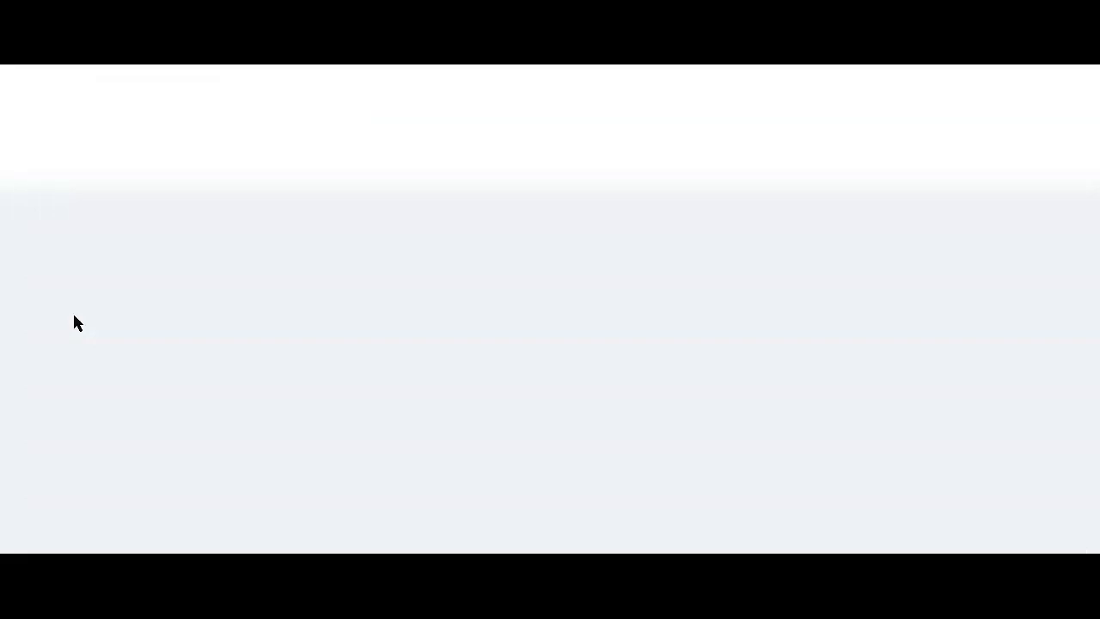
{"action": "scroll", "coordinate": [74, 322], "scroll_direction": "down", "scroll_amount": 2}
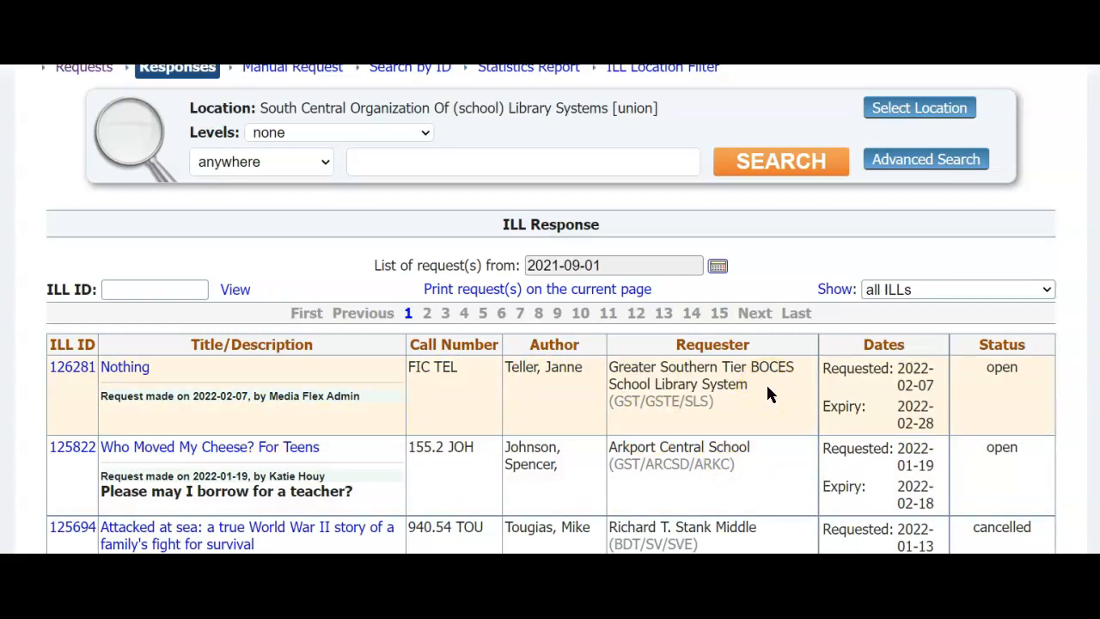
{"action": "left_click", "coordinate": [755, 391]}
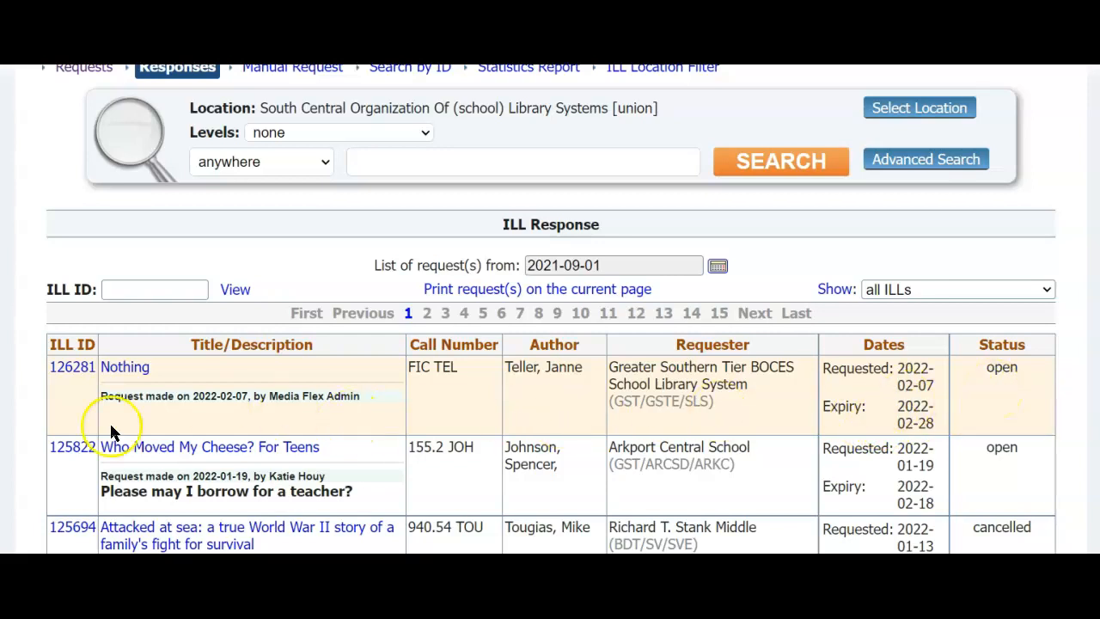
{"action": "left_click", "coordinate": [75, 367]}
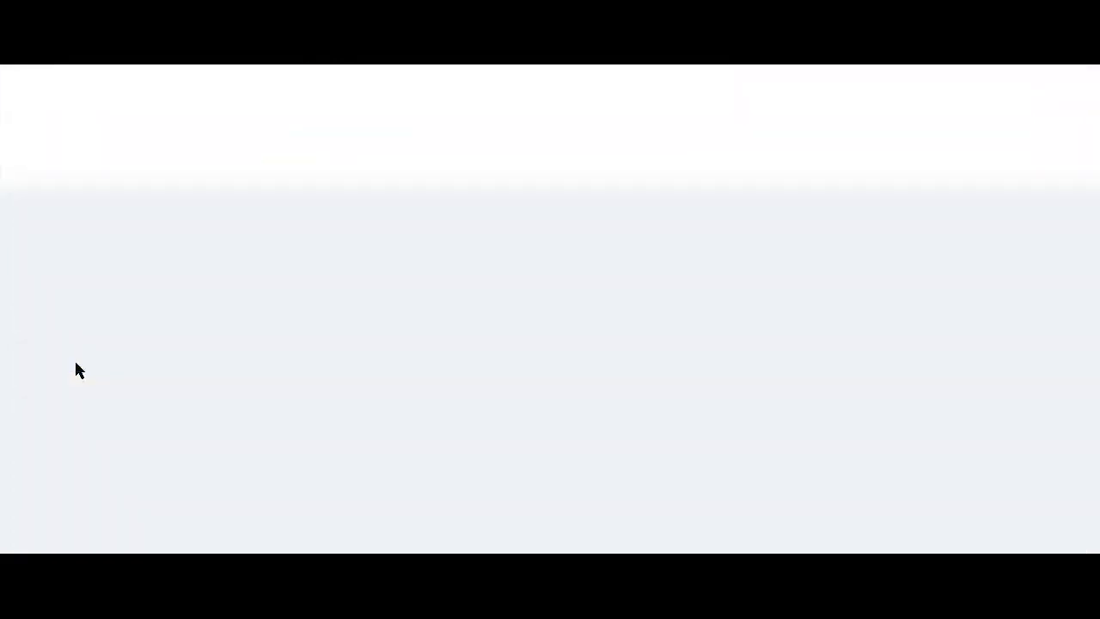
Examine the loan request's title, call number, requester, responder, history note, copyright notice and available actions.
{"action": "scroll", "coordinate": [76, 369], "scroll_direction": "down", "scroll_amount": 2}
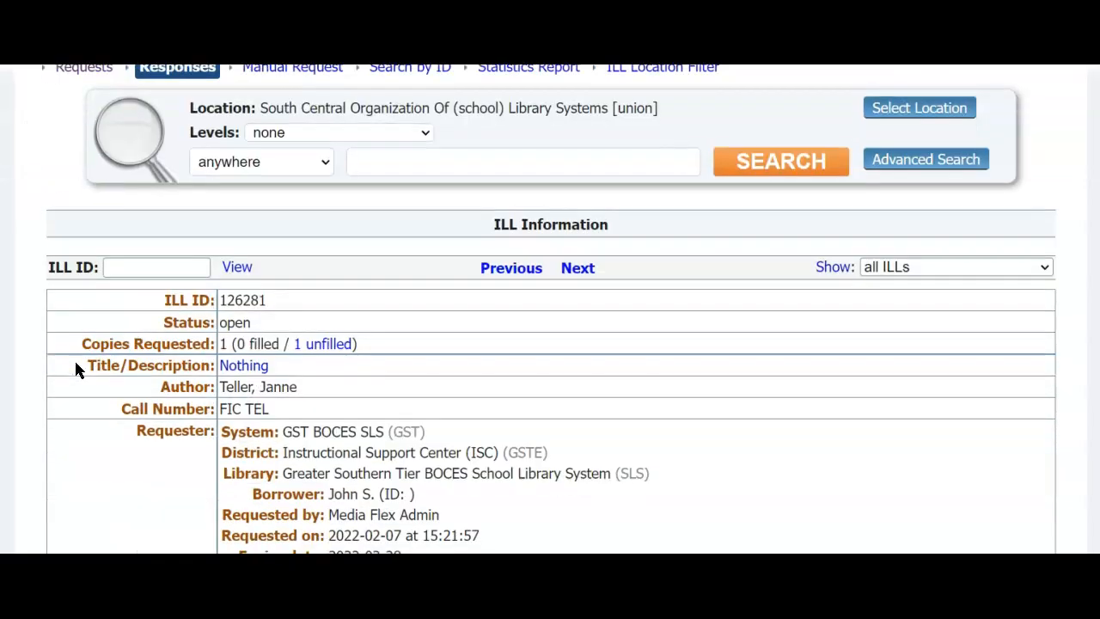
{"action": "scroll", "coordinate": [70, 369], "scroll_direction": "down", "scroll_amount": 2}
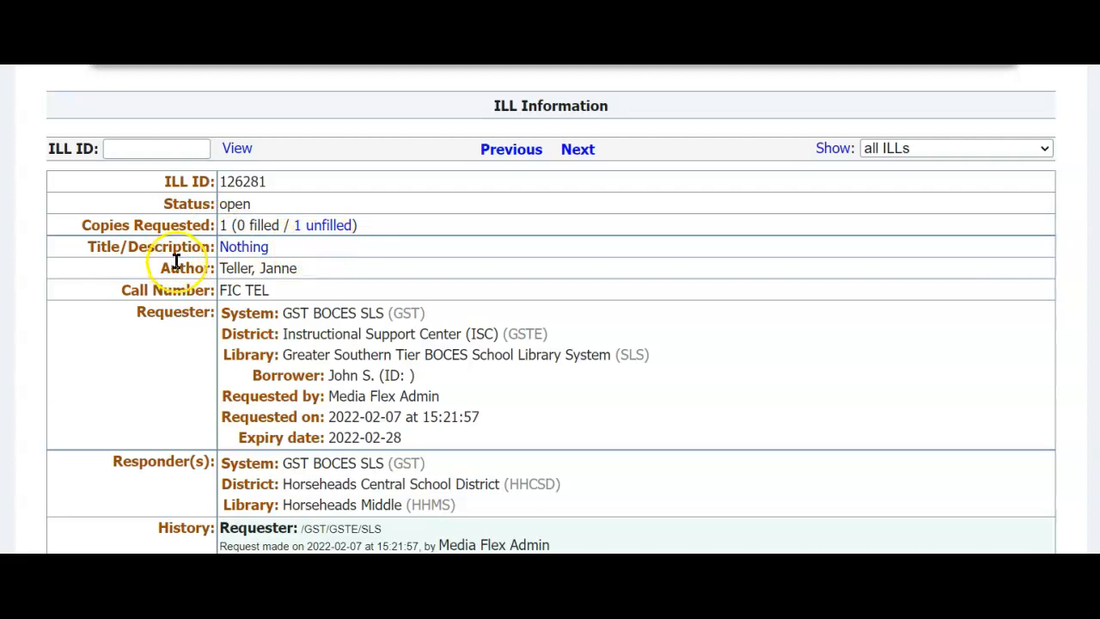
{"action": "scroll", "coordinate": [172, 321], "scroll_direction": "down", "scroll_amount": 3}
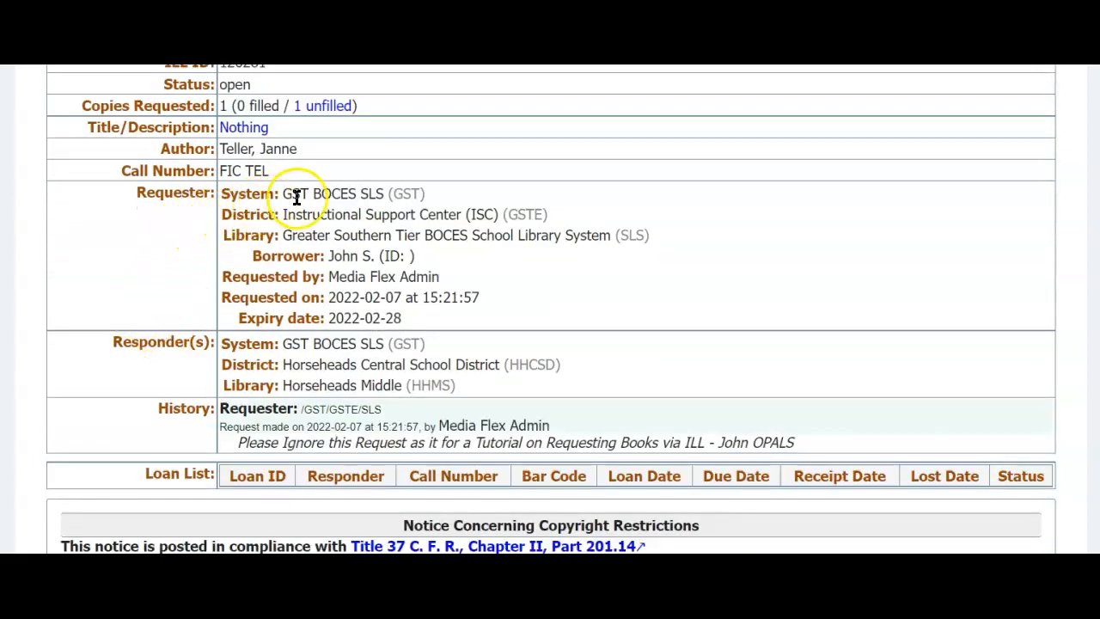
{"action": "left_click", "coordinate": [316, 218]}
{"action": "left_click", "coordinate": [349, 263]}
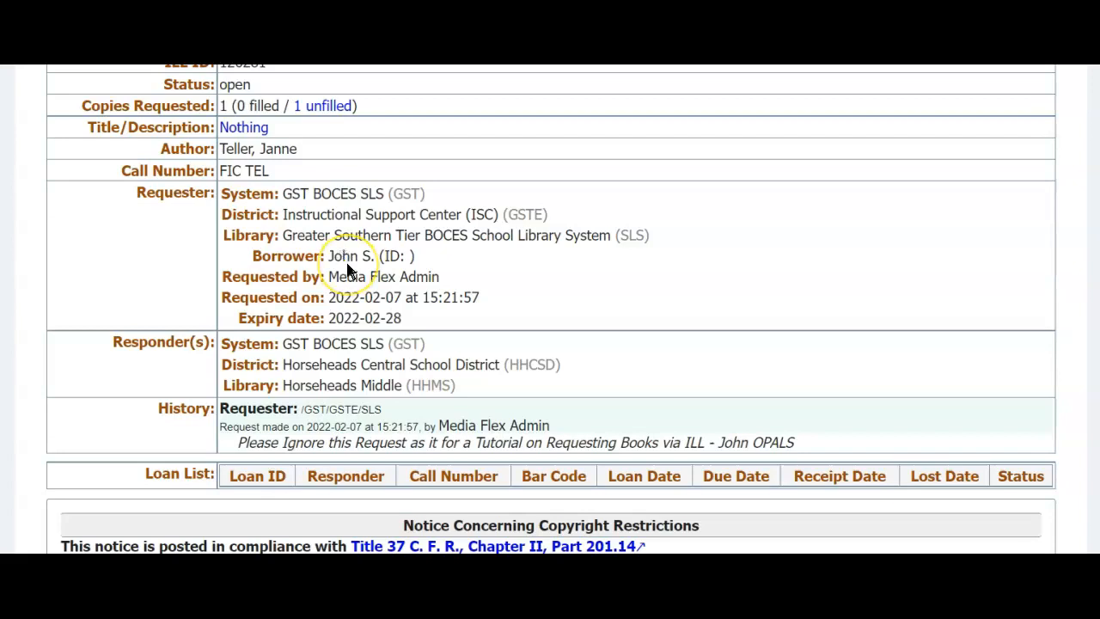
{"action": "left_click", "coordinate": [331, 276]}
{"action": "scroll", "coordinate": [331, 277], "scroll_direction": "down", "scroll_amount": 1}
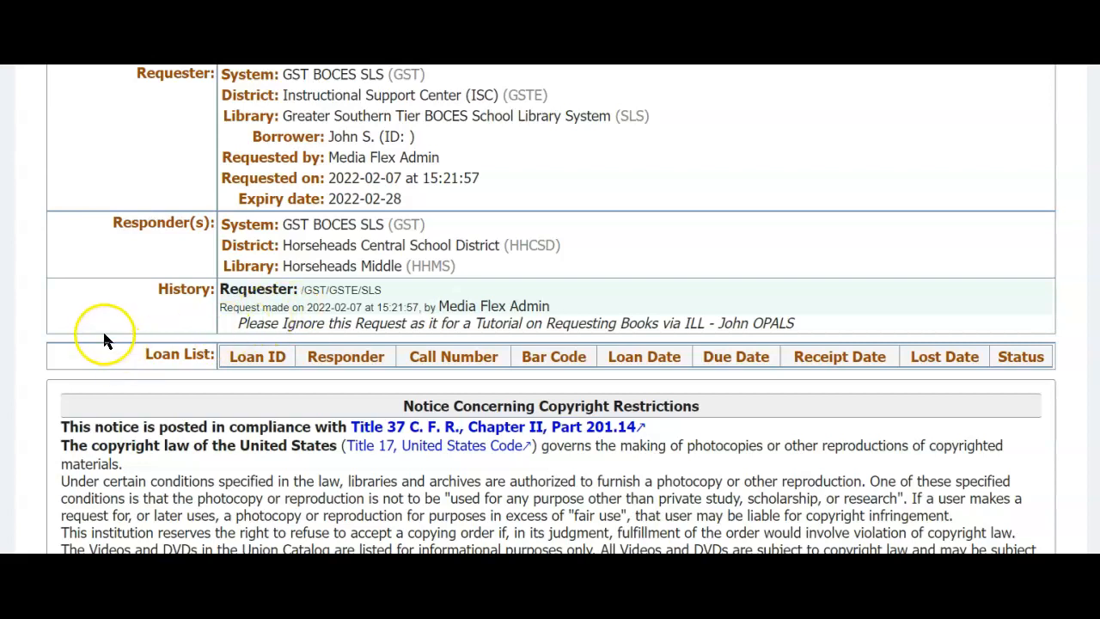
{"action": "scroll", "coordinate": [106, 331], "scroll_direction": "down", "scroll_amount": 3}
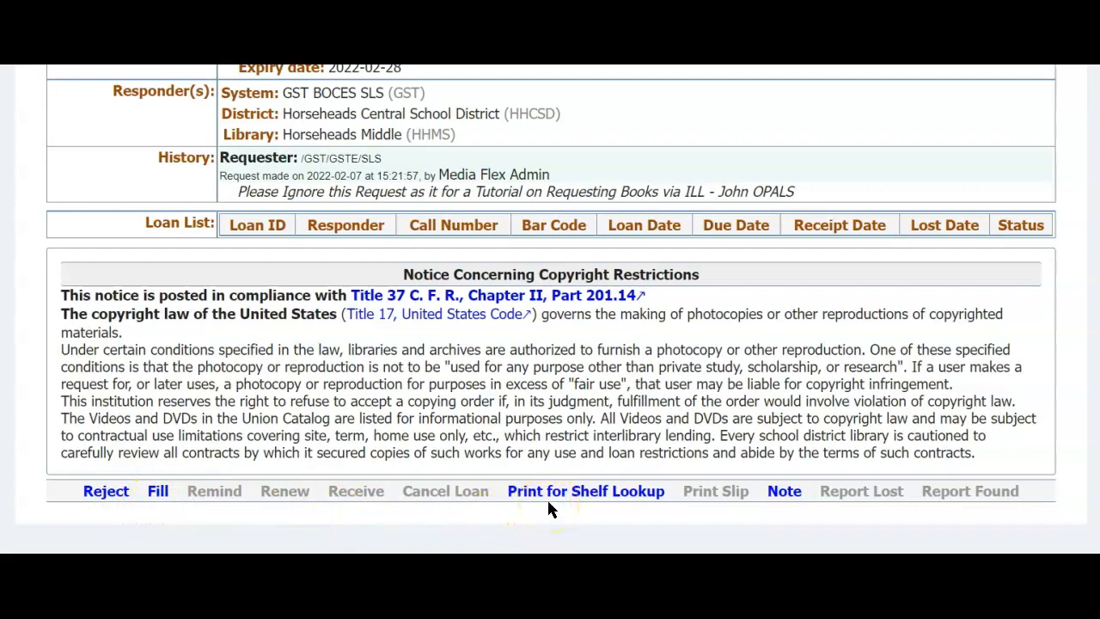
{"action": "scroll", "coordinate": [548, 509], "scroll_direction": "up", "scroll_amount": 4}
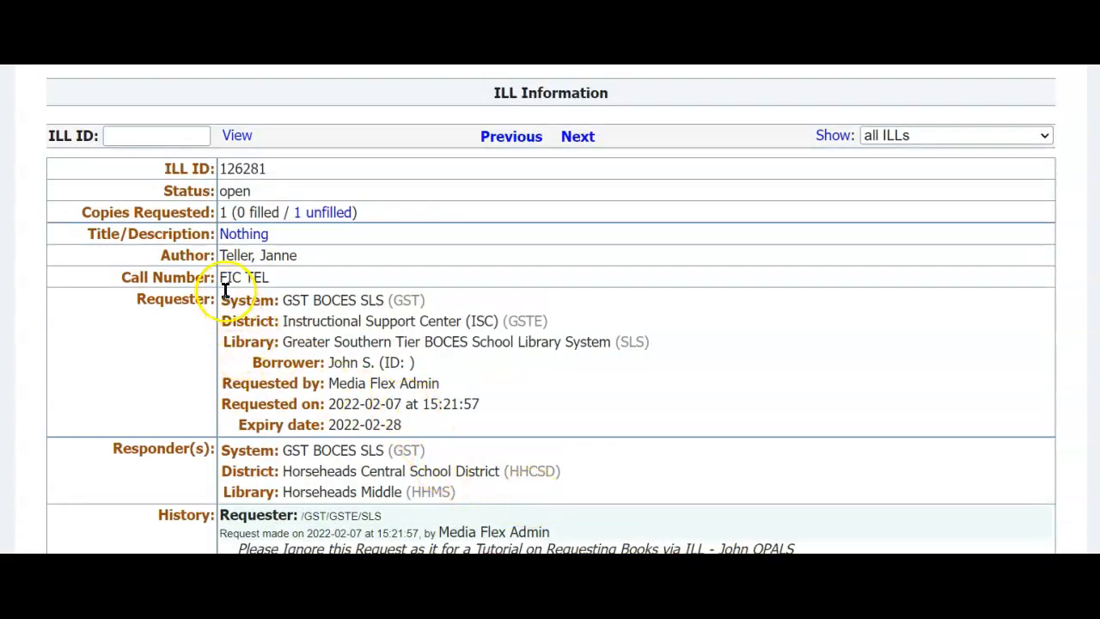
{"action": "scroll", "coordinate": [459, 508], "scroll_direction": "down", "scroll_amount": 5}
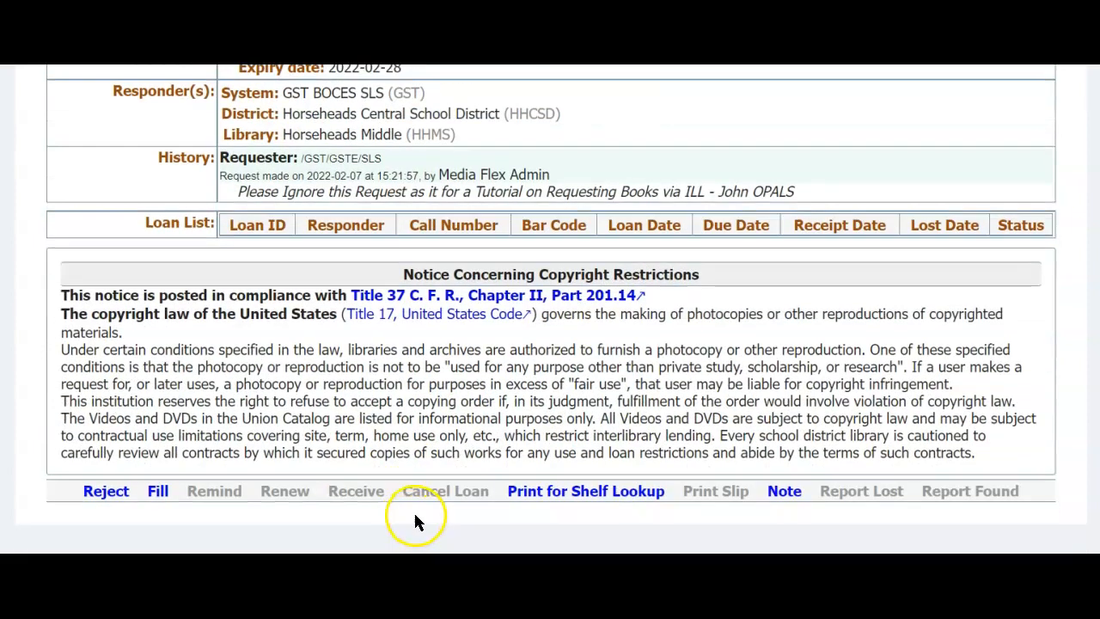
{"action": "left_click", "coordinate": [782, 493]}
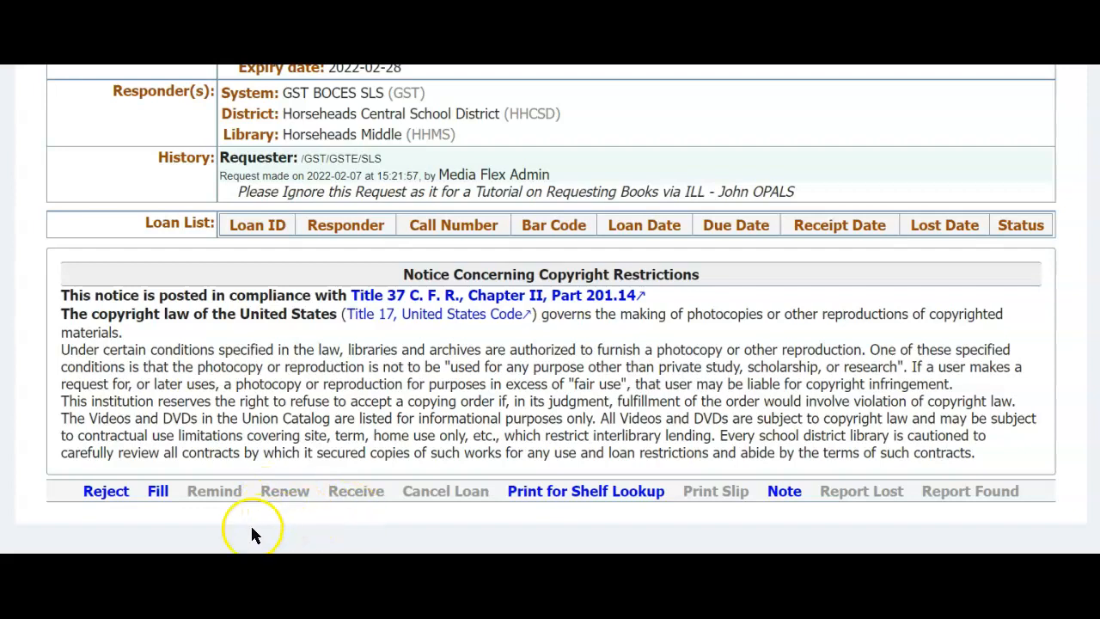
Start filling the request with the copy barcoded 1HHMS00161548 and set its due date to 2022-03-18.
{"action": "left_click", "coordinate": [157, 492]}
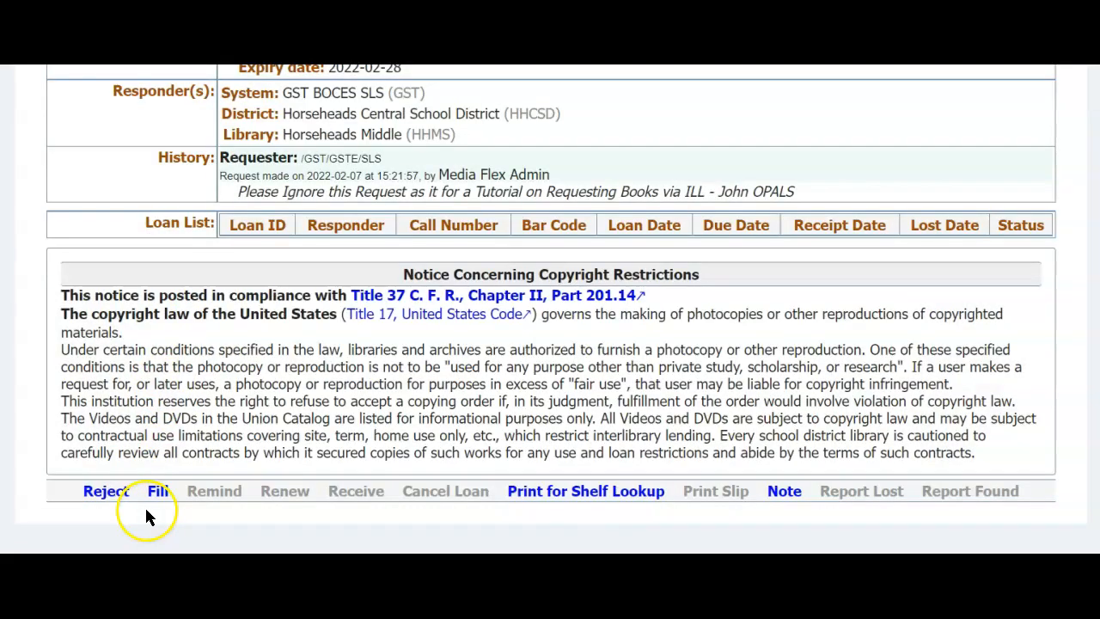
{"action": "left_click", "coordinate": [157, 492]}
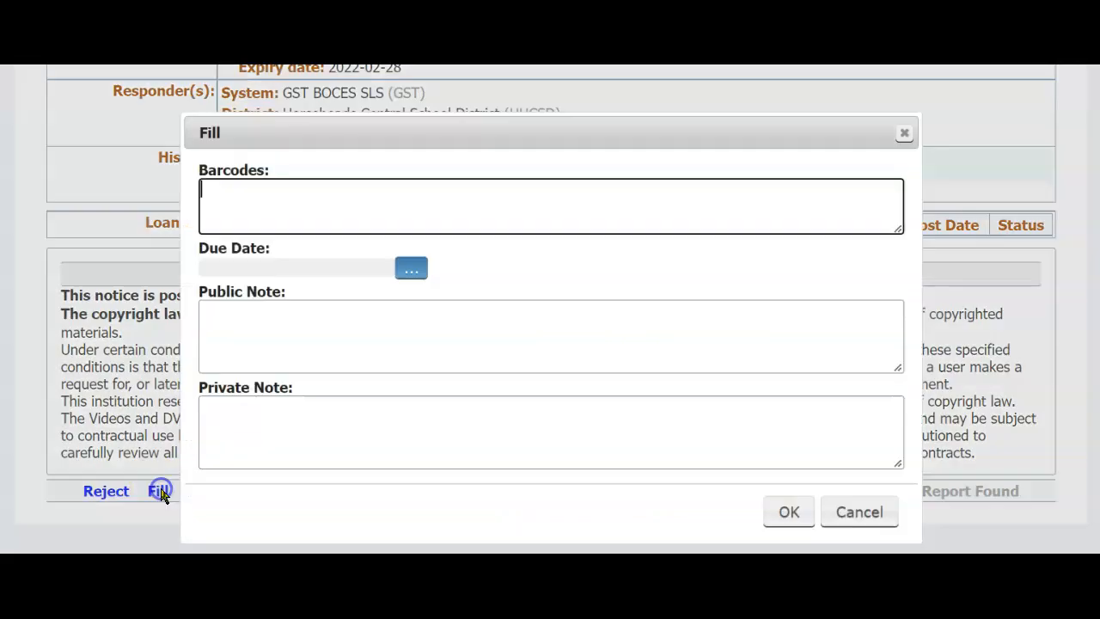
{"action": "right_click", "coordinate": [210, 188]}
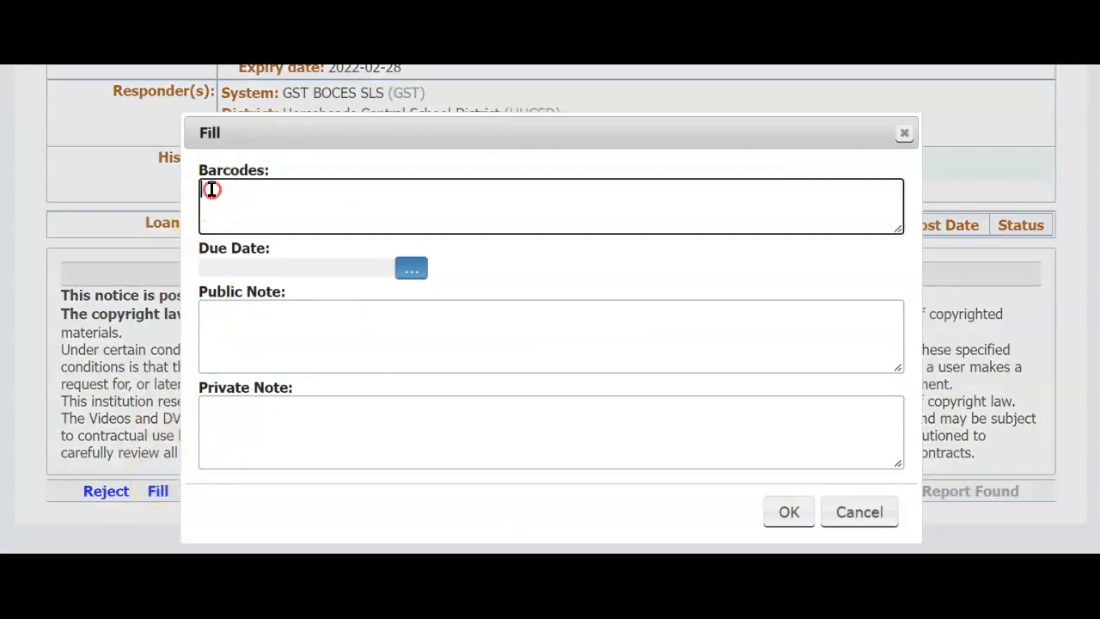
{"action": "left_click", "coordinate": [255, 335]}
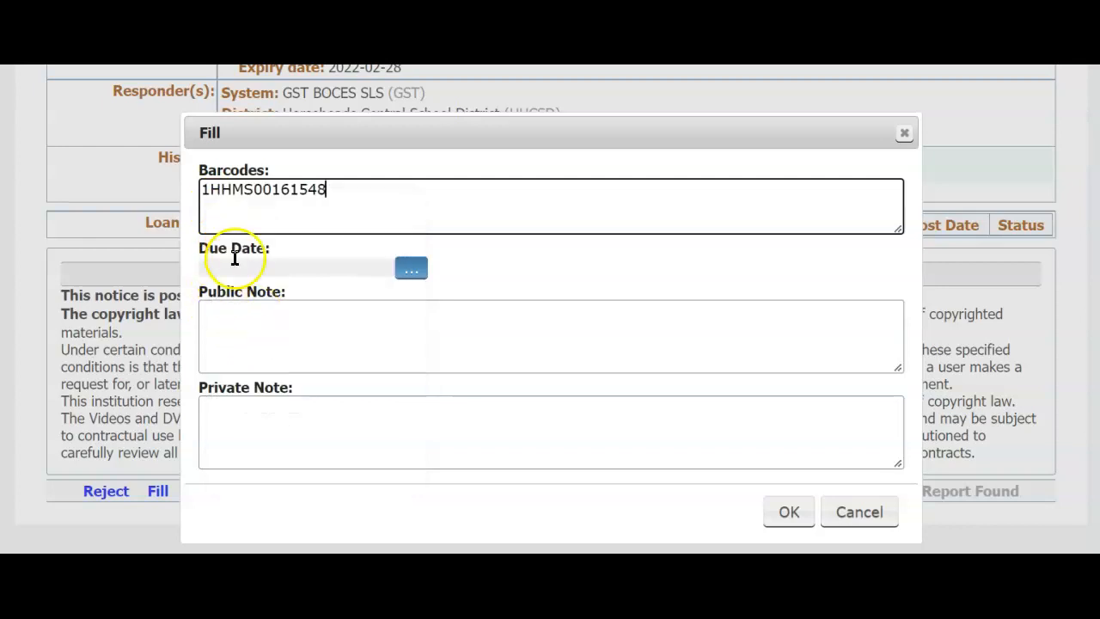
{"action": "left_click", "coordinate": [414, 277]}
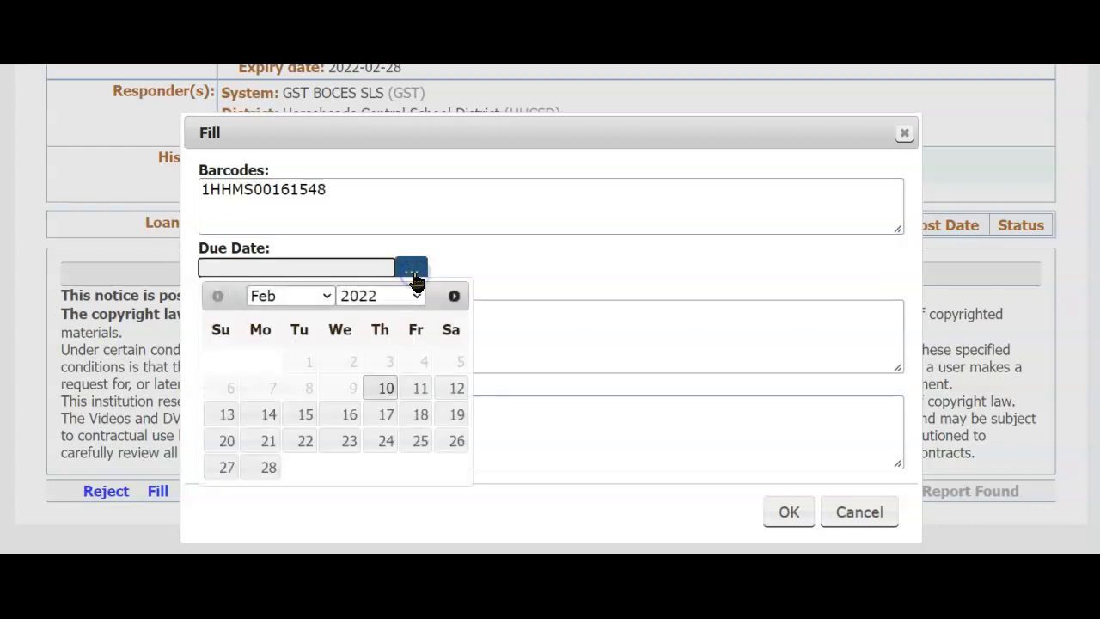
{"action": "left_click", "coordinate": [452, 296]}
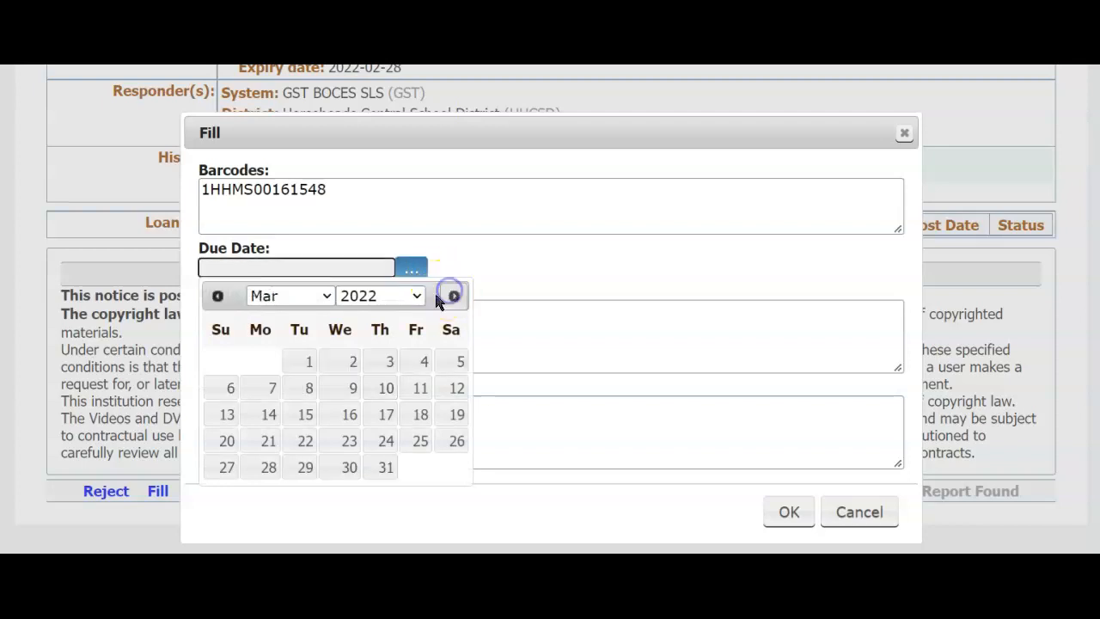
{"action": "left_click", "coordinate": [418, 415]}
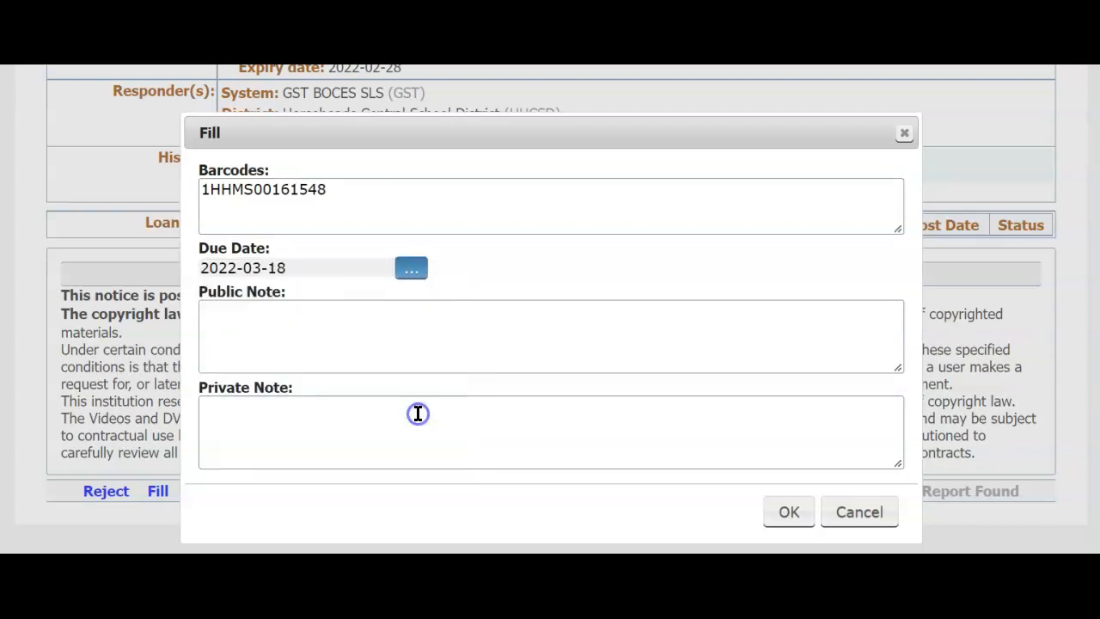
Add the private note "This is for Testing Only...No need to respond" and submit the fill.
{"action": "left_click", "coordinate": [223, 315]}
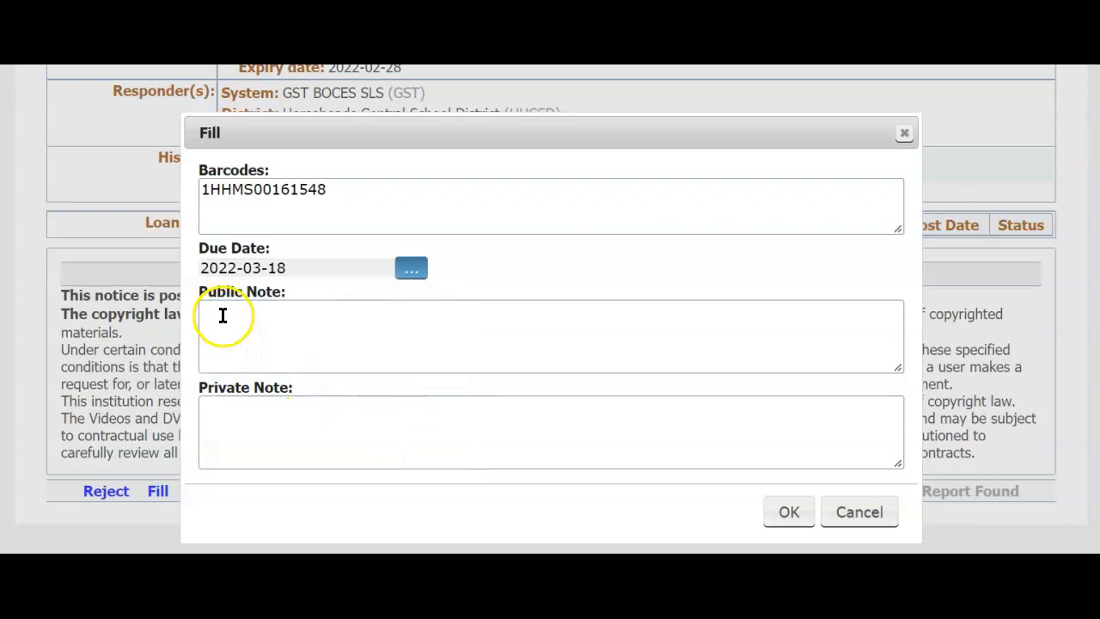
{"action": "left_click", "coordinate": [221, 422]}
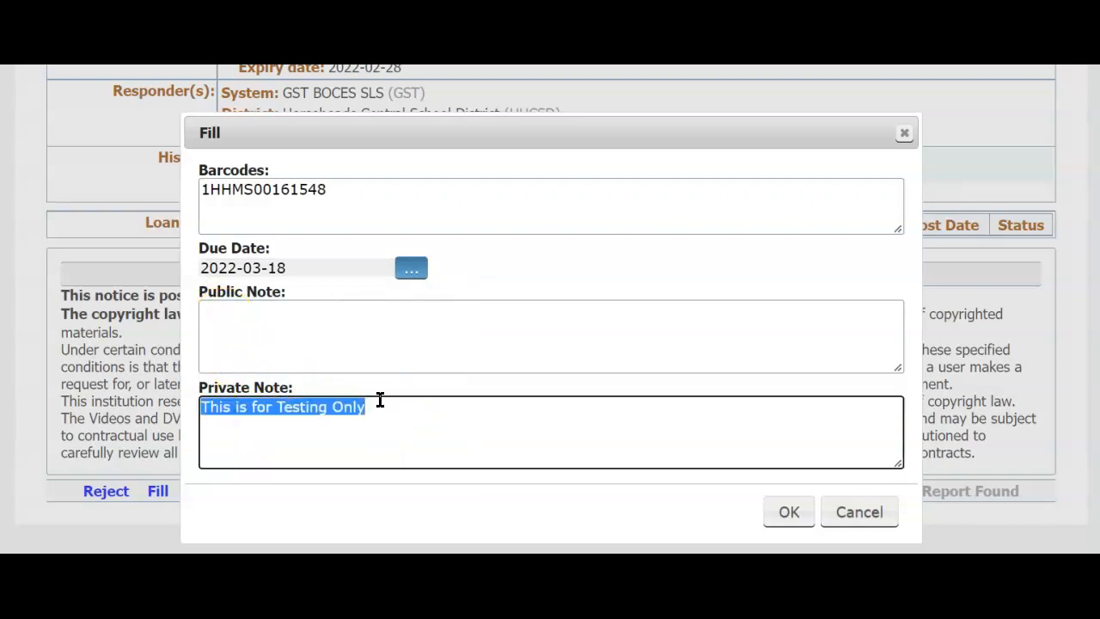
{"action": "type", "text": "This is for Testing Only...Now"}
{"action": "key", "text": "BackSpace"}
{"action": "type", "text": "need to respond"}
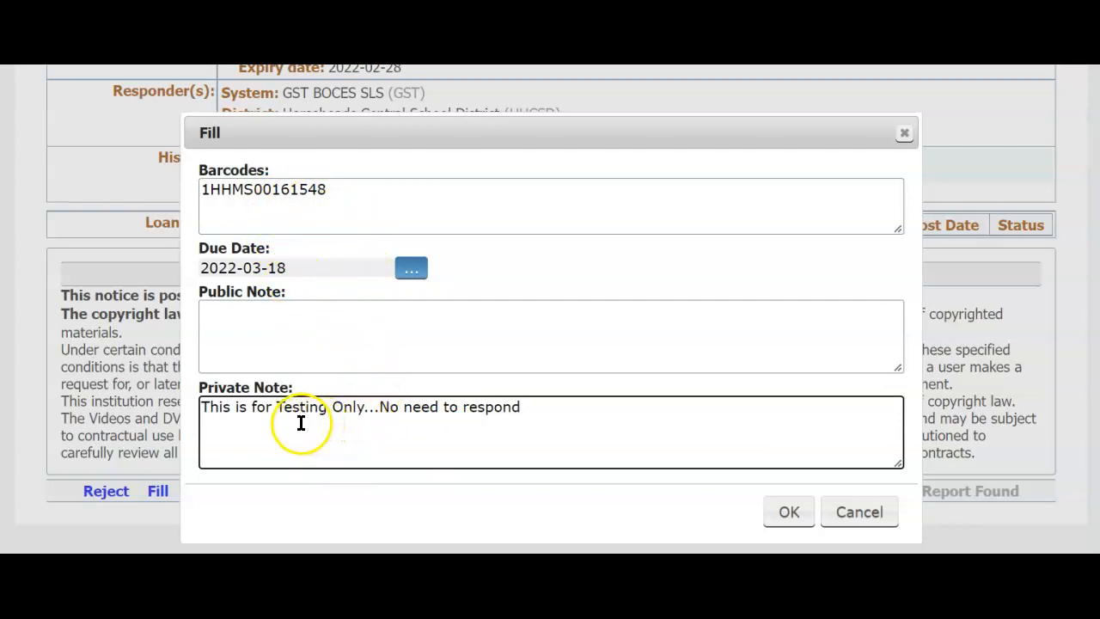
{"action": "left_click", "coordinate": [782, 512]}
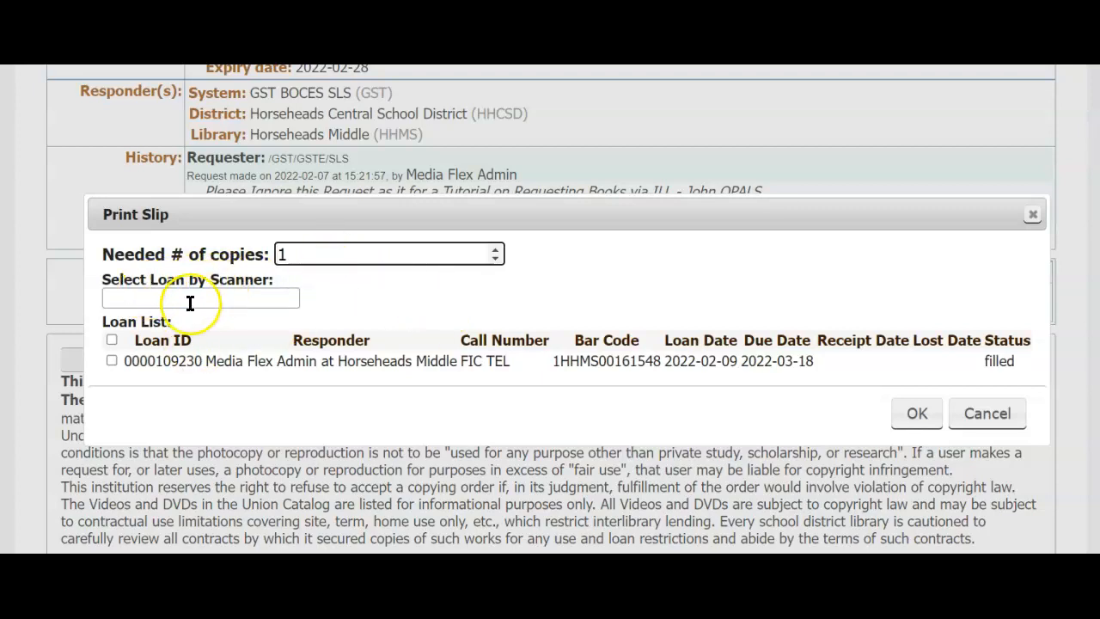
Generate one copy of the loan slip for the filled loan, entering barcode 1HHMS00161548 and selecting it in the loan list.
{"action": "left_click", "coordinate": [141, 299]}
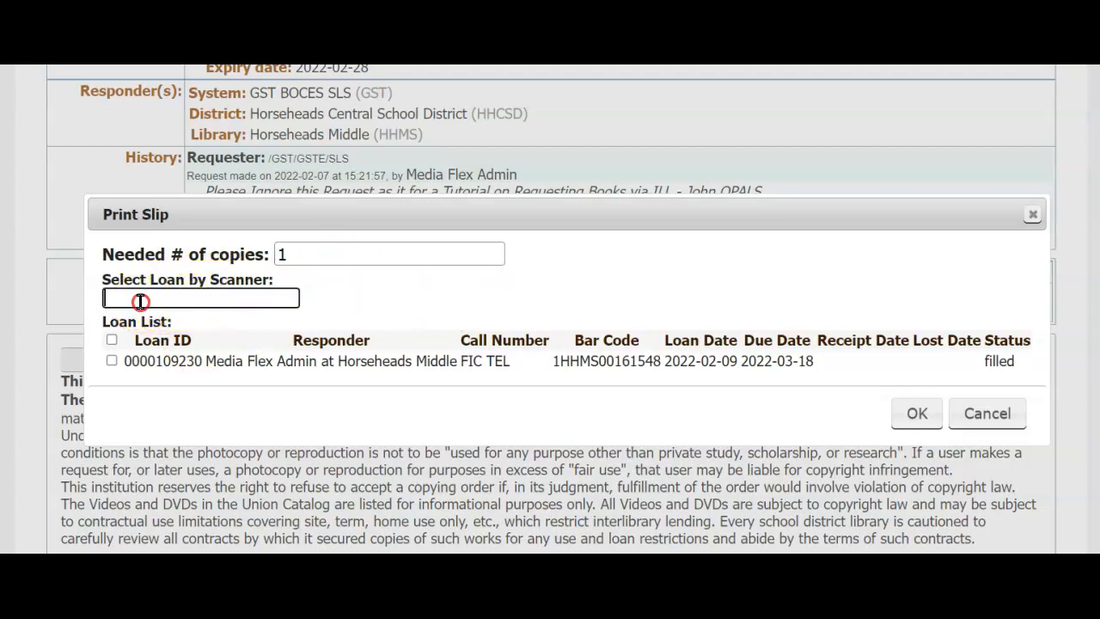
{"action": "right_click", "coordinate": [142, 297]}
{"action": "left_click", "coordinate": [165, 206]}
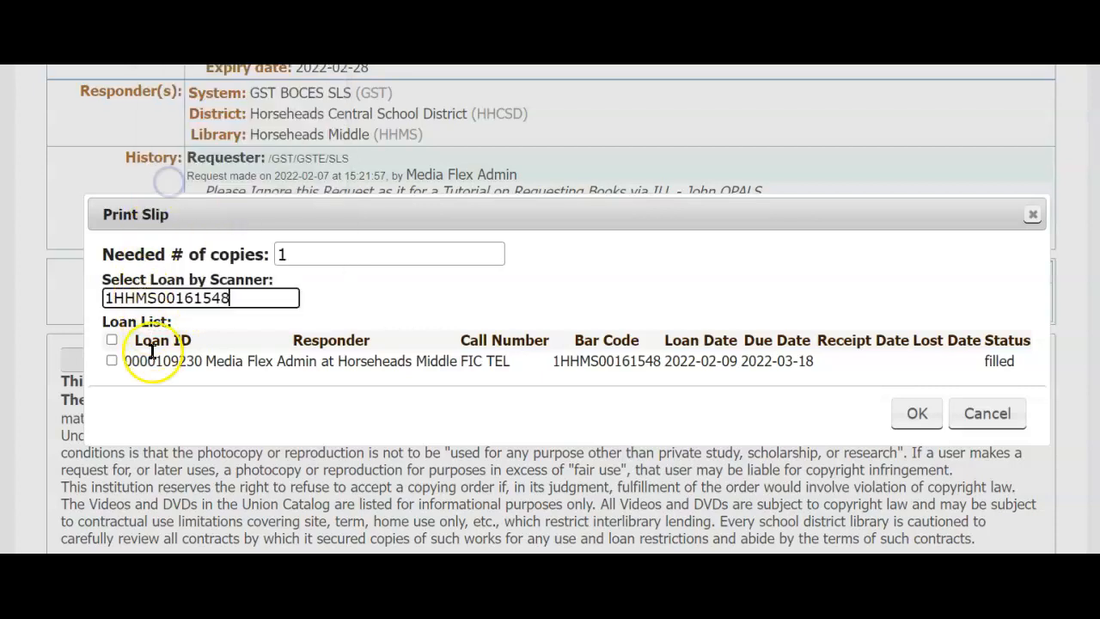
{"action": "left_click", "coordinate": [111, 361]}
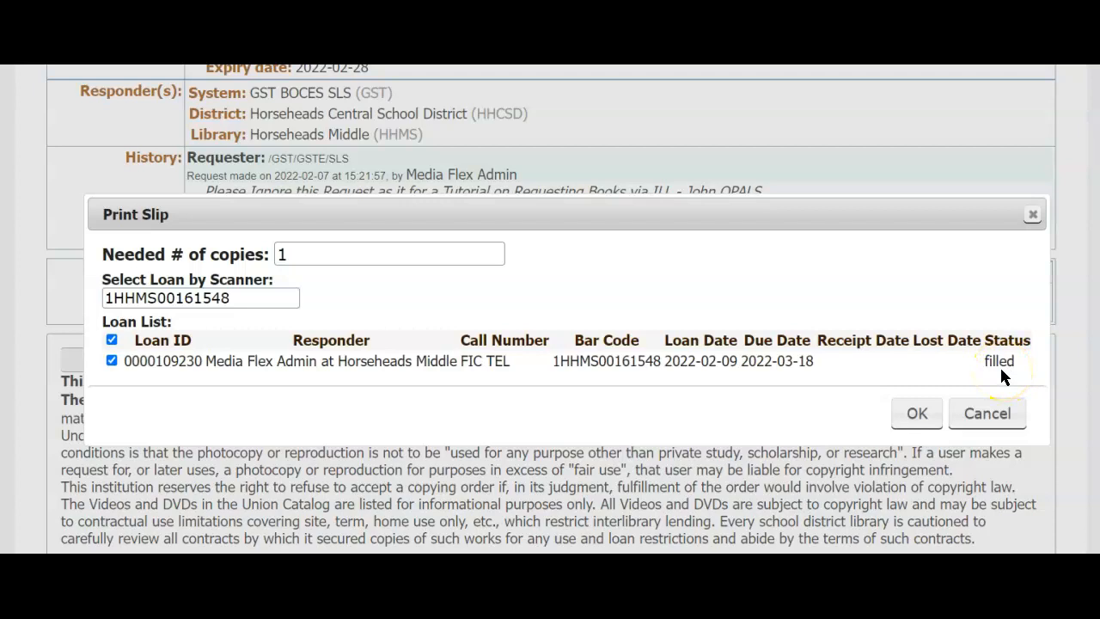
{"action": "left_click", "coordinate": [917, 414]}
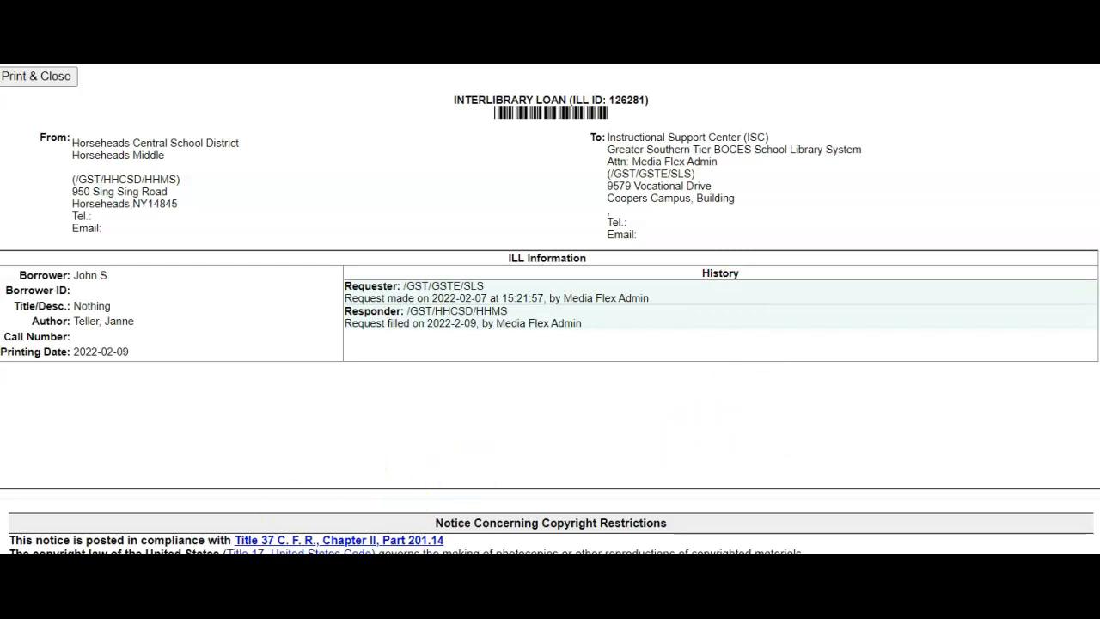
{"action": "scroll", "coordinate": [68, 523], "scroll_direction": "down", "scroll_amount": 2}
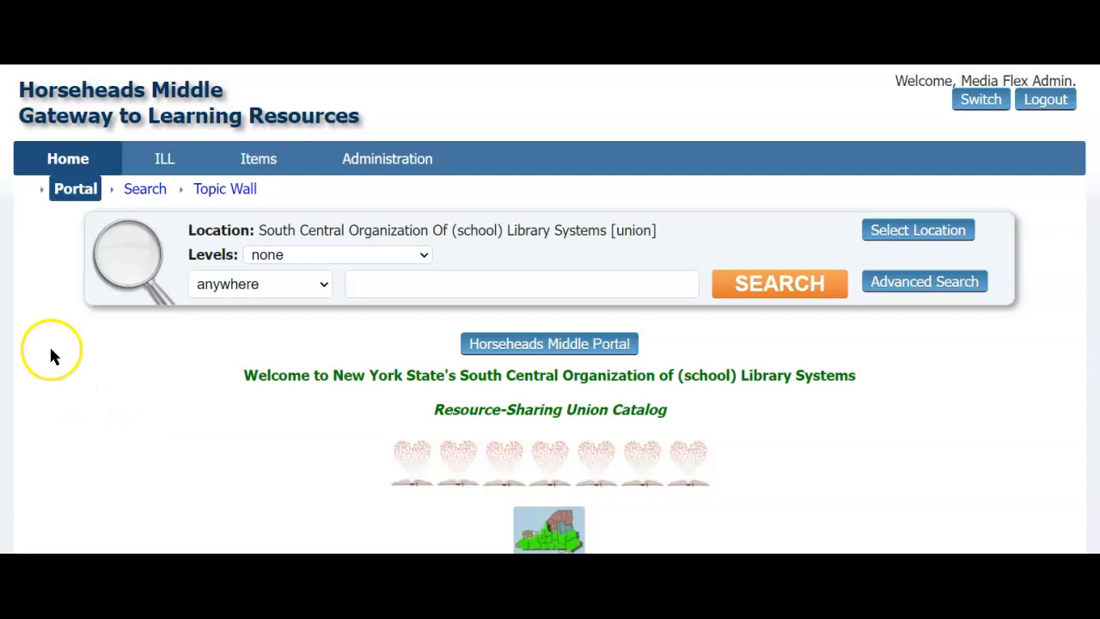
Return to the interlibrary loan responses list and check the status of the request for "Nothing".
{"action": "mouse_move", "coordinate": [158, 168]}
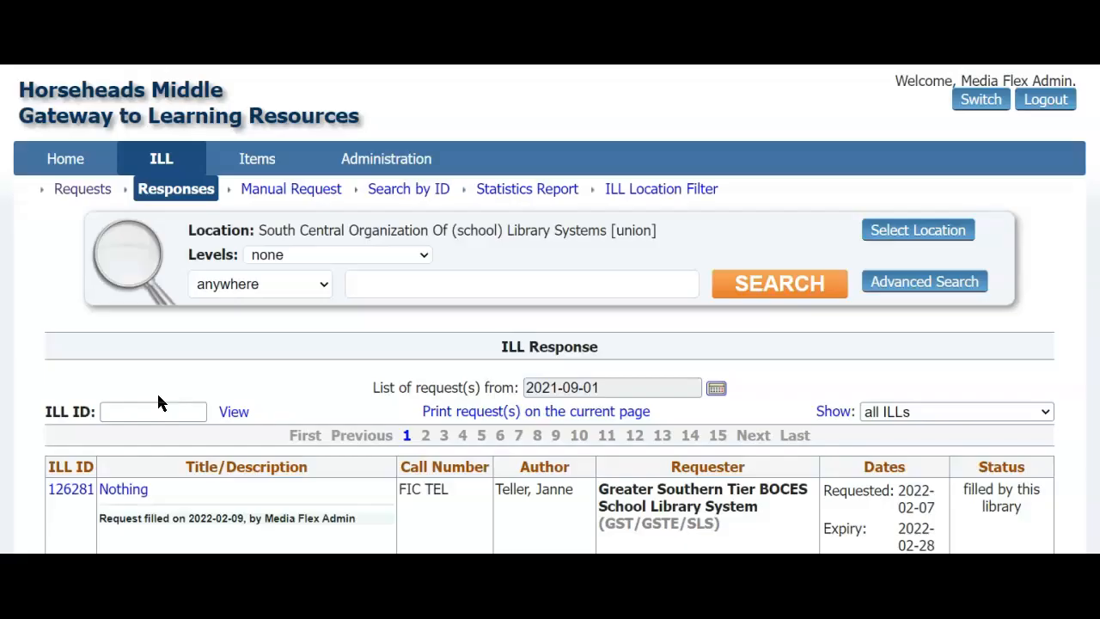
{"action": "scroll", "coordinate": [158, 400], "scroll_direction": "down", "scroll_amount": 2}
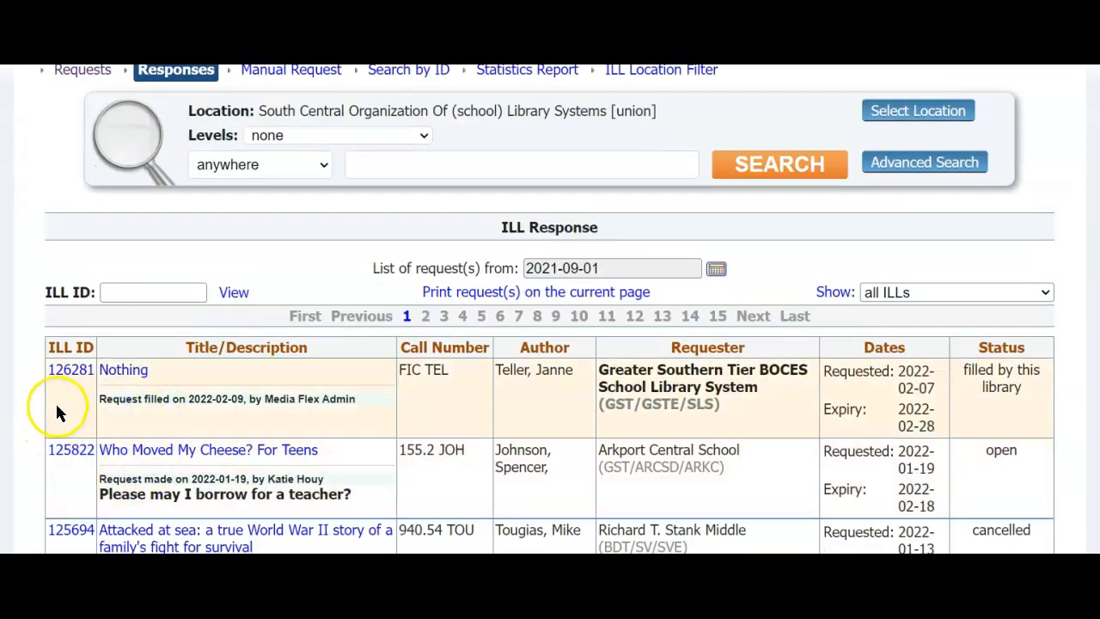